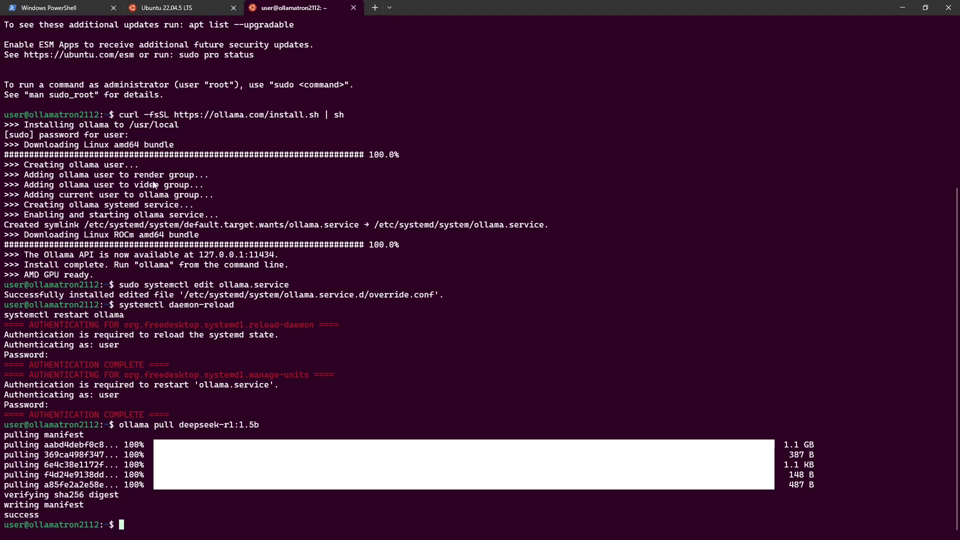
- Check that python3 reports 3.12.3, then apt-get install python3-pip and python3.12-venv
{"action": "right_click", "coordinate": [401, 446]}
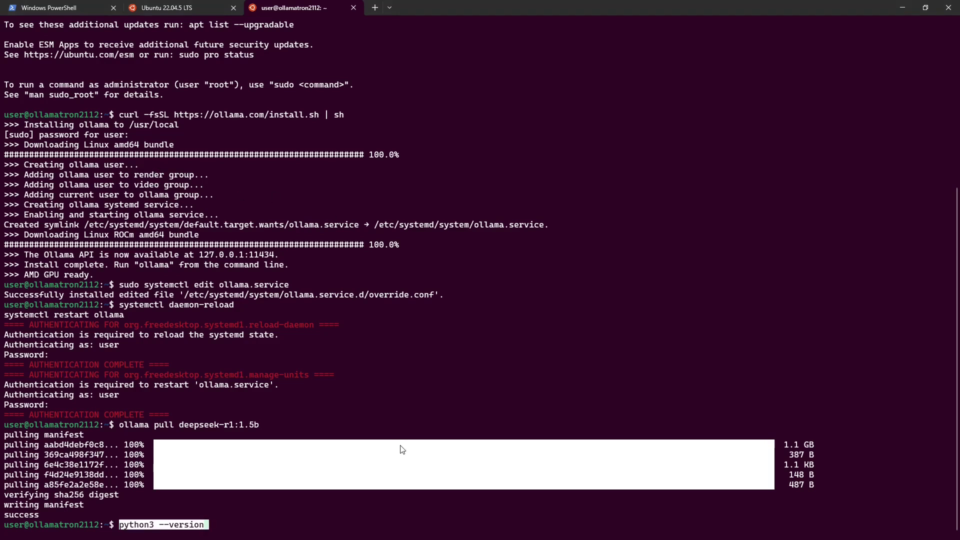
{"action": "key", "text": "Return"}
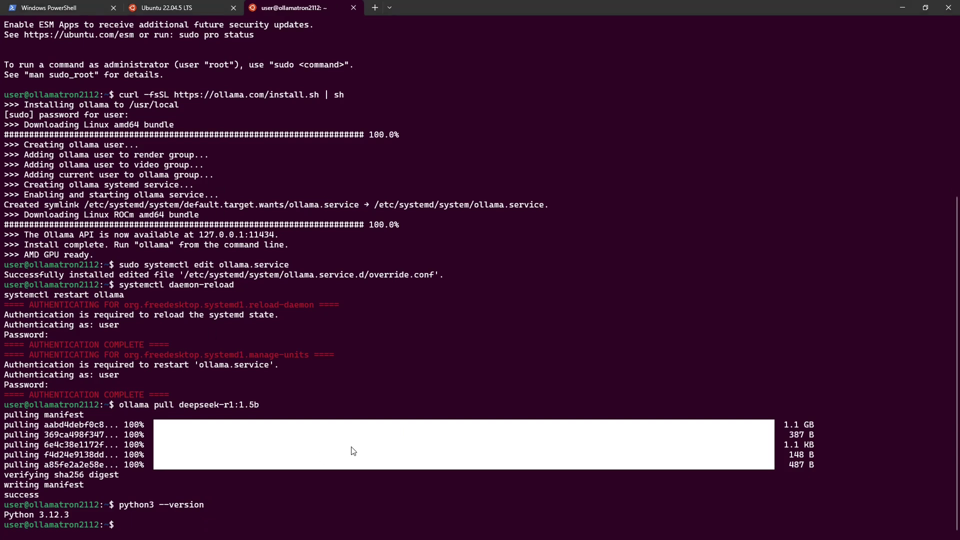
{"action": "type", "text": "sudo apt-get install python3-pip sudo apt-get install python3.12-venv"}
{"action": "key", "text": "Return"}
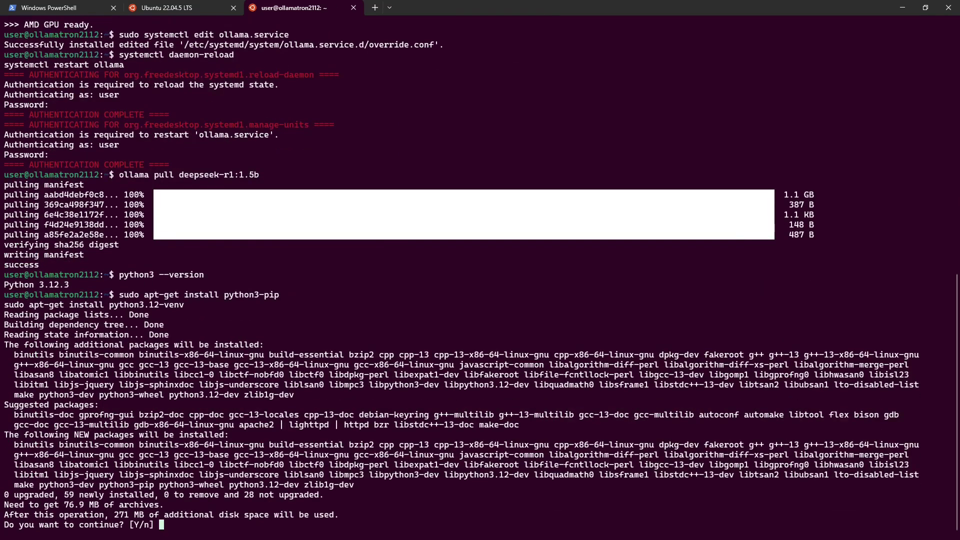
{"action": "type", "text": "y"}
{"action": "key", "text": "Return"}
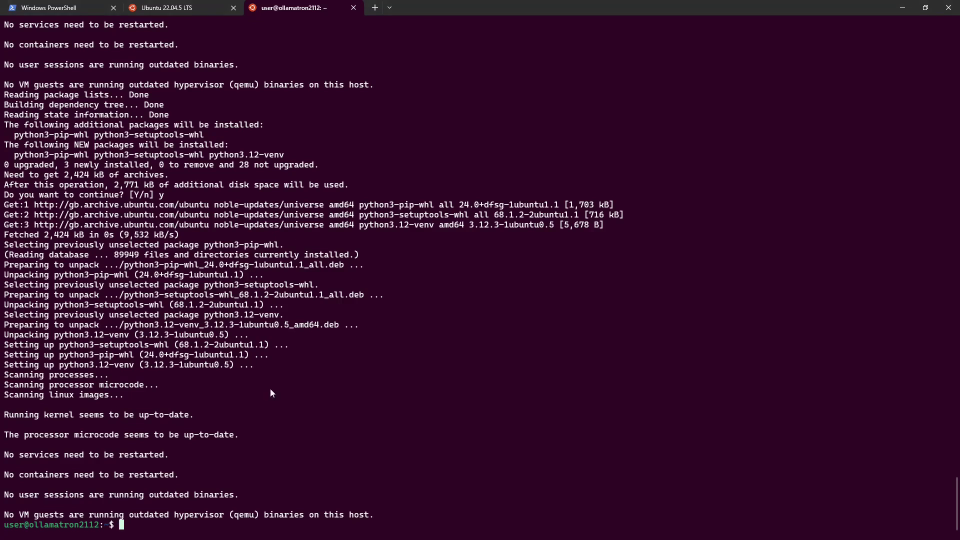
- Create the open-webui folder and venv, then pip install open-webui (0.5.20) into it
{"action": "right_click", "coordinate": [270, 388]}
{"action": "key", "text": "Return"}
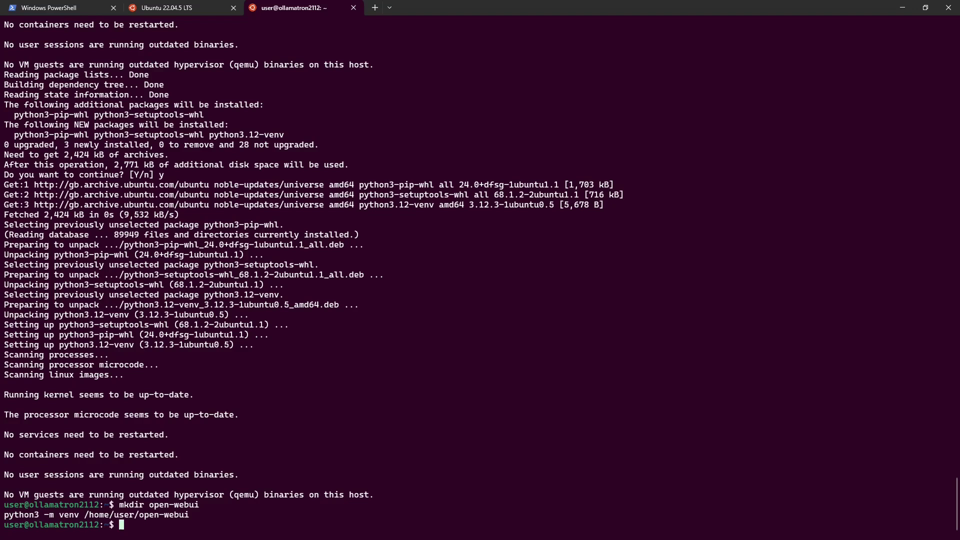
{"action": "type", "text": "cd open-webui  ./bin/pip install open-webui"}
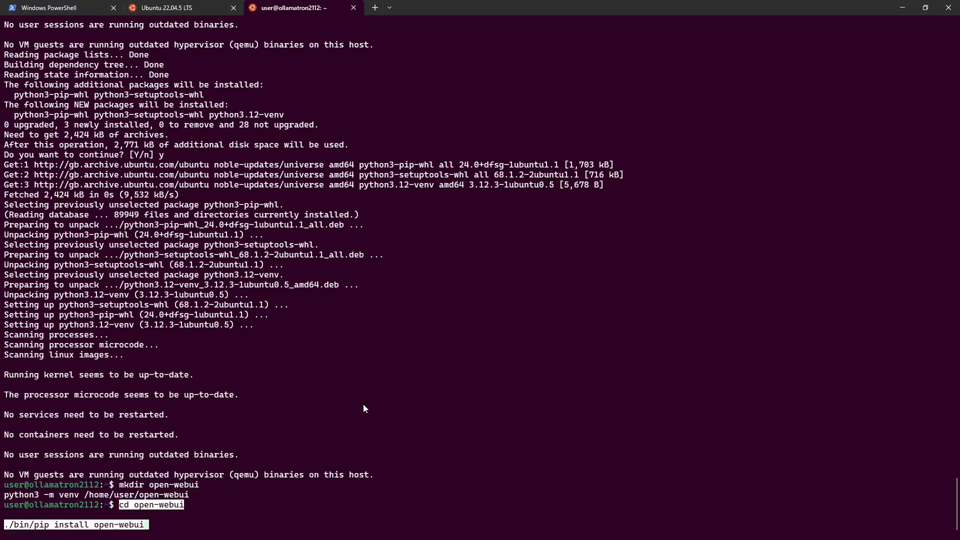
{"action": "key", "text": "Return"}
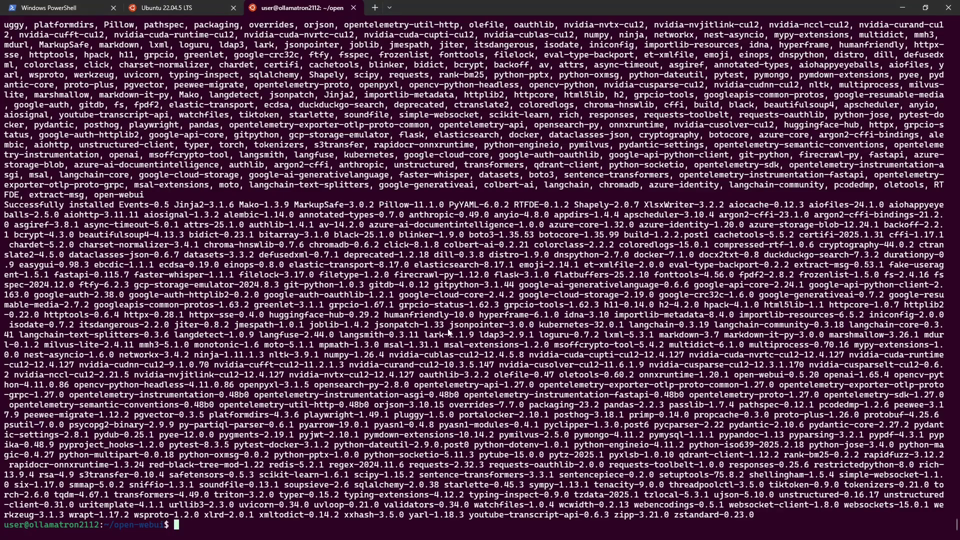
- Run ./bin/open-webui serve and wait for the v0.5.20 startup banner
{"action": "type", "text": "./bin/open-webui serve"}
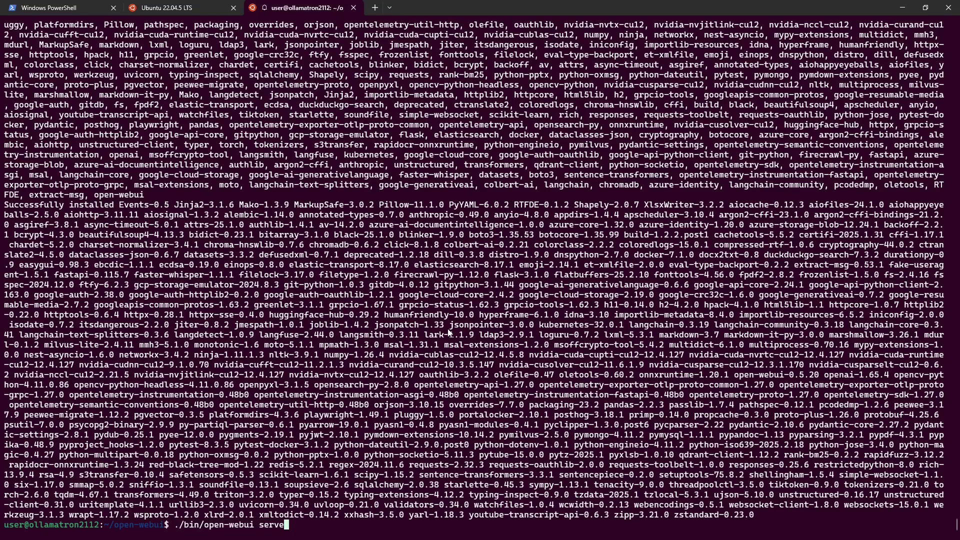
{"action": "key", "text": "Return"}
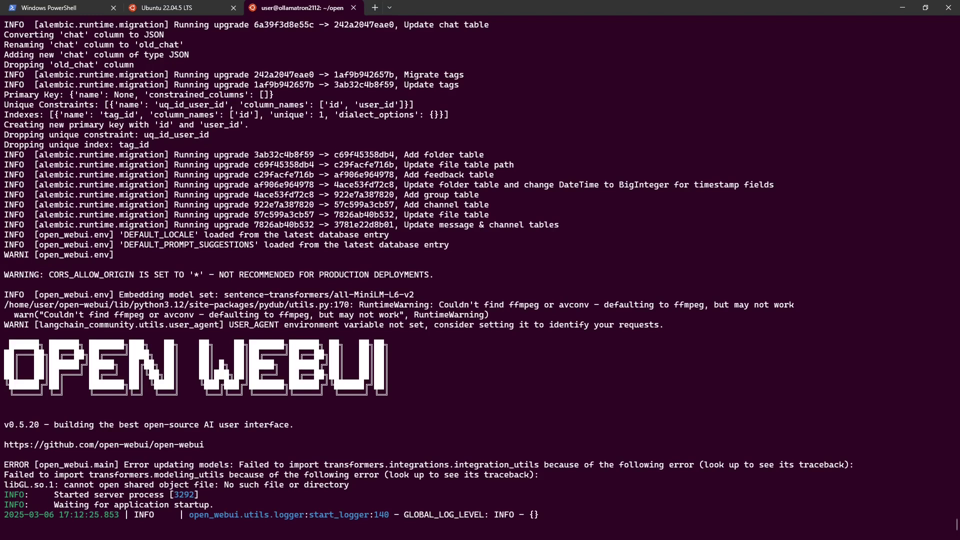
- Maximize the browser, load Open WebUI at 192.168.5.186:8080, and begin setup
{"action": "key", "text": "alt+Tab"}
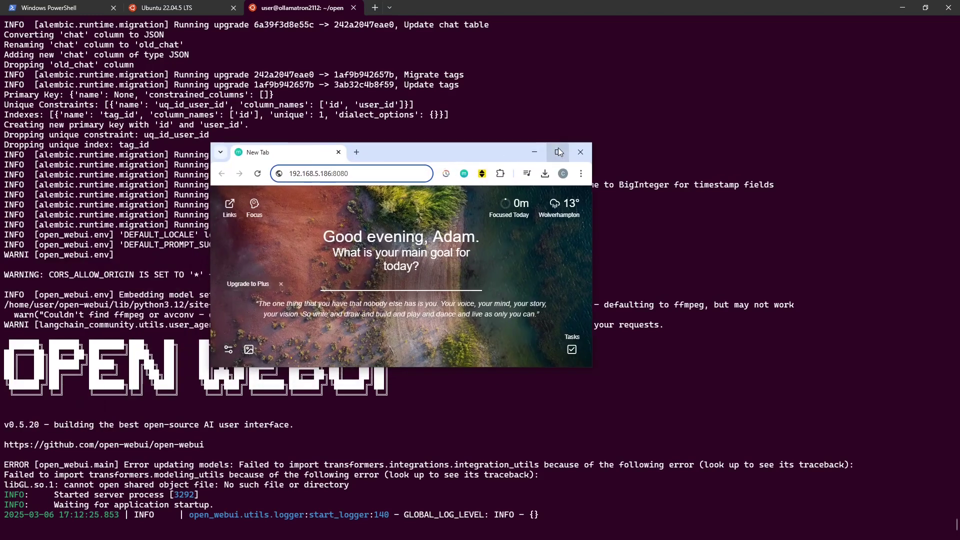
{"action": "left_click", "coordinate": [559, 152]}
{"action": "key", "text": "Return"}
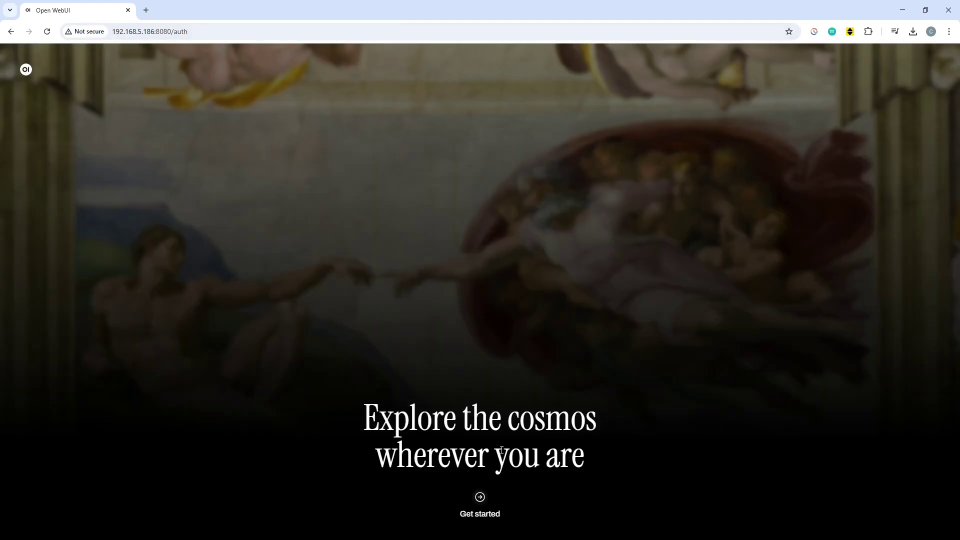
{"action": "left_click", "coordinate": [481, 506]}
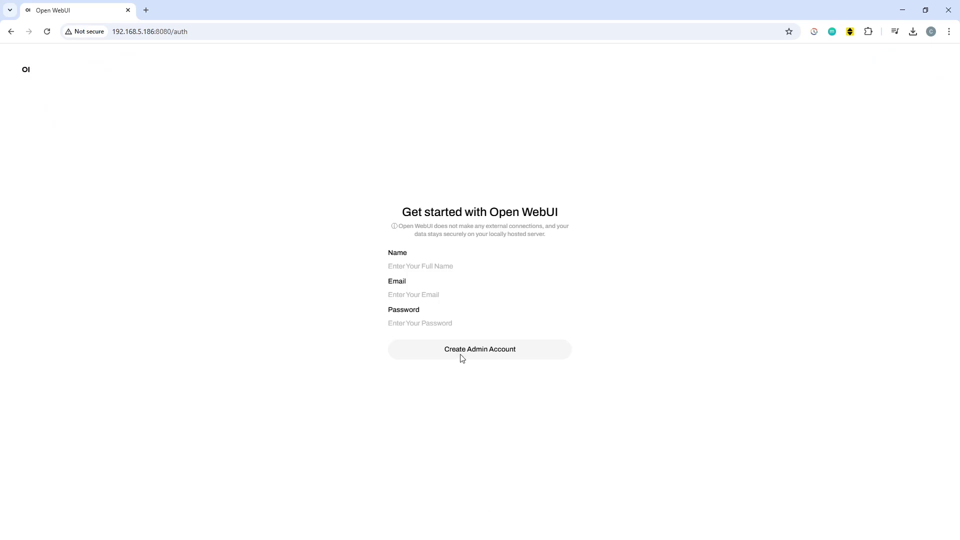
- Fill in the admin's name, e-mail and password, then create the admin account
{"action": "left_click", "coordinate": [455, 265]}
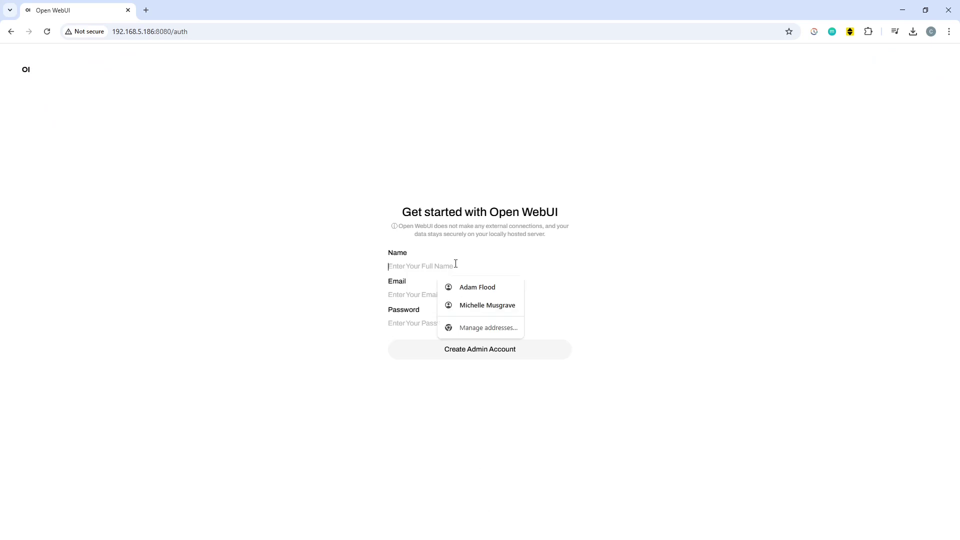
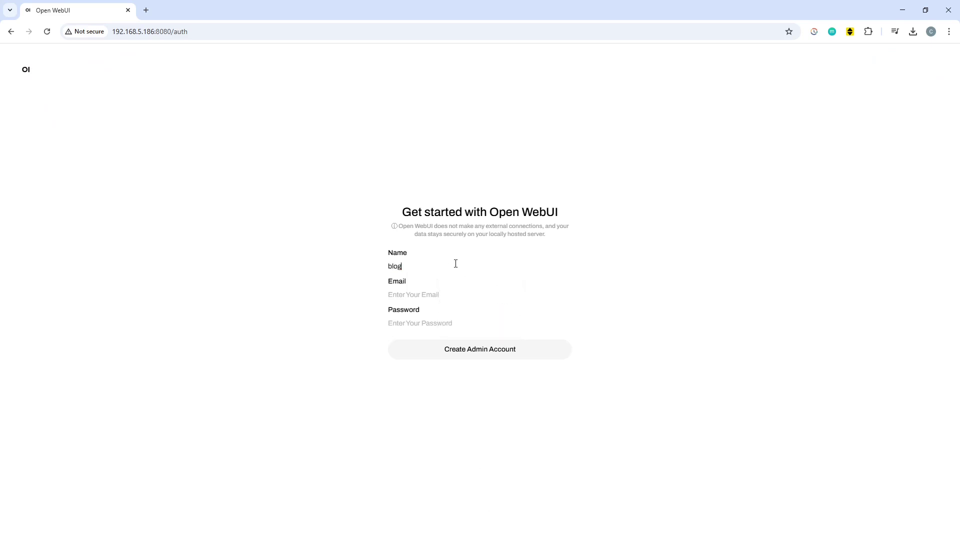
{"action": "key", "text": "ctrl+a"}
{"action": "key", "text": "ctrl+c"}
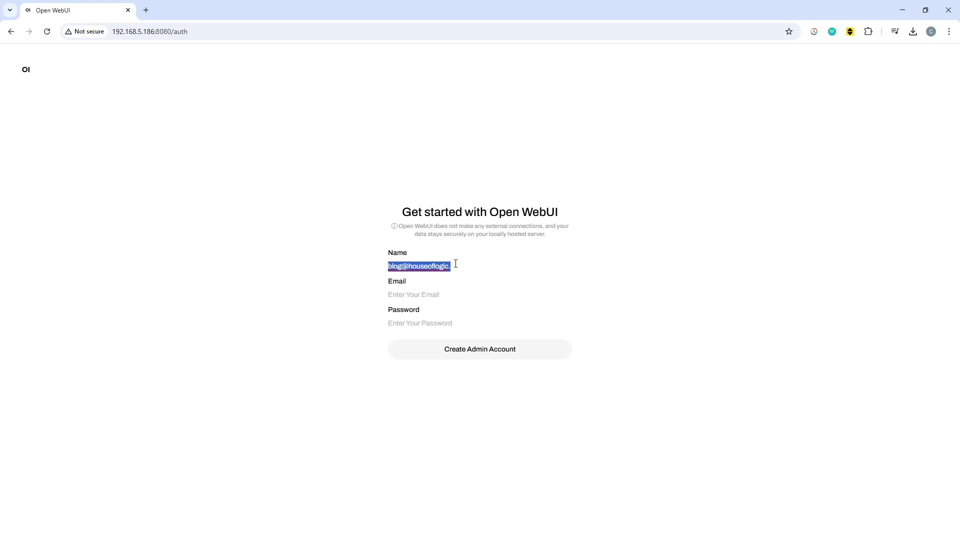
{"action": "key", "text": "BackSpace"}
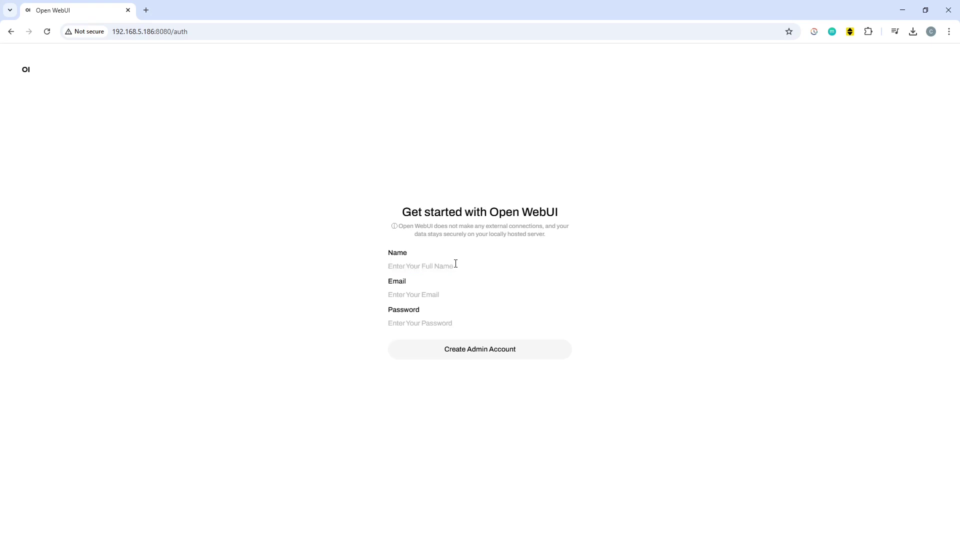
{"action": "type", "text": "House of Logic"}
{"action": "key", "text": "Tab"}
{"action": "key", "text": "ctrl+v"}
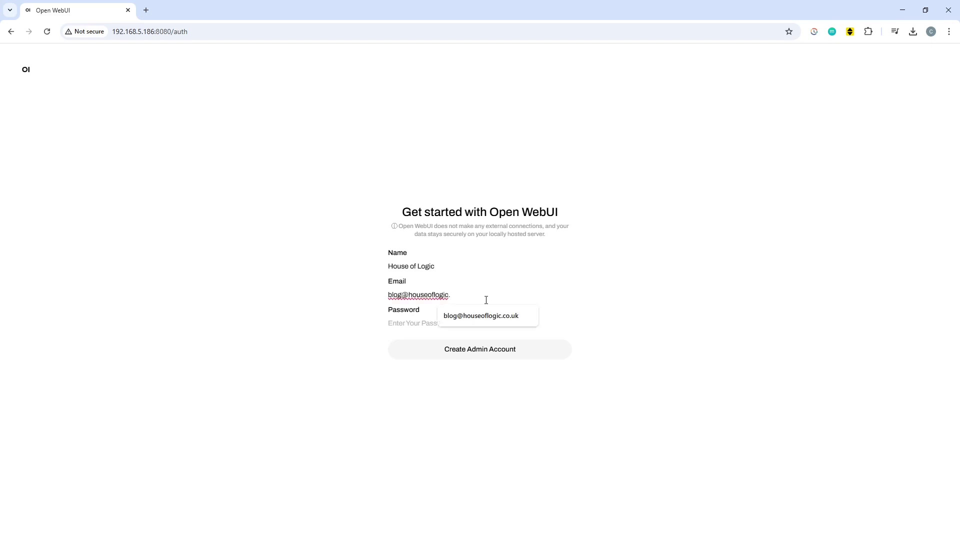
{"action": "left_click", "coordinate": [495, 319]}
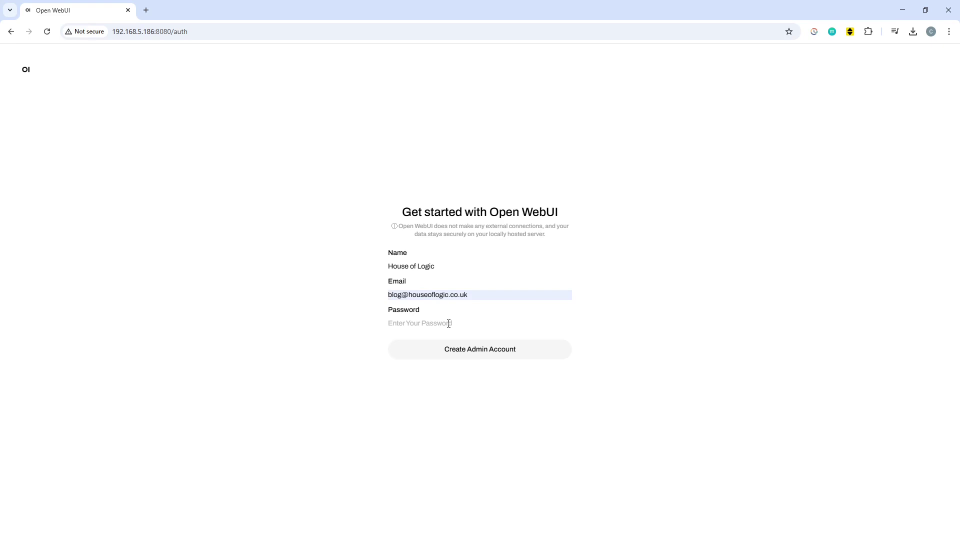
{"action": "left_click", "coordinate": [448, 323]}
{"action": "type", "text": "•••••••••••"}
{"action": "left_click", "coordinate": [509, 357]}
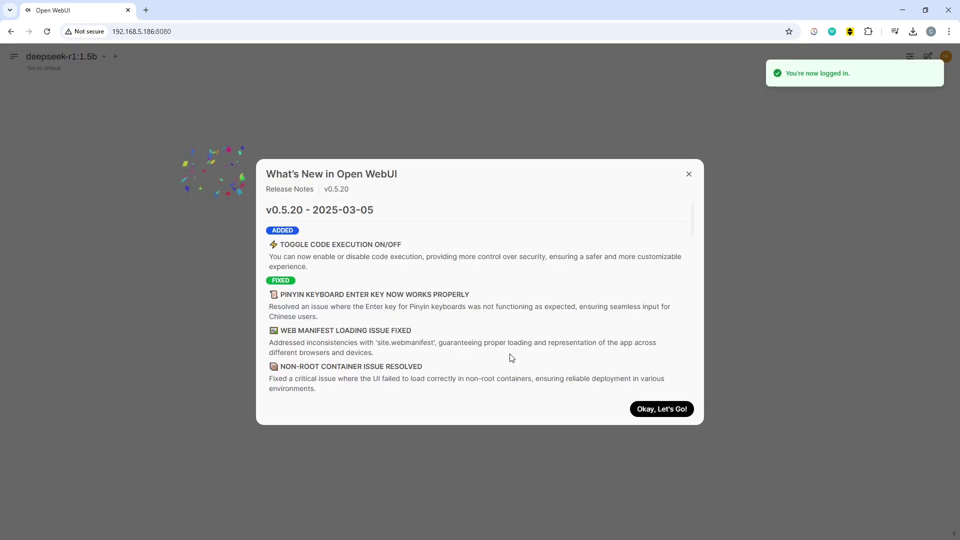
- Dismiss the release notes and type 'How deep is the mariana trench?' in the chat box
{"action": "left_click", "coordinate": [668, 409]}
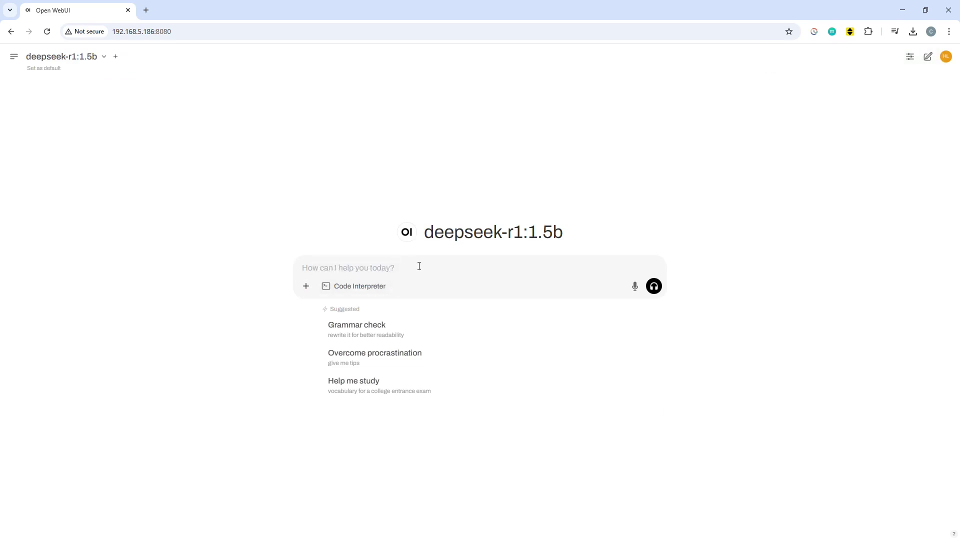
{"action": "type", "text": "Ho"}
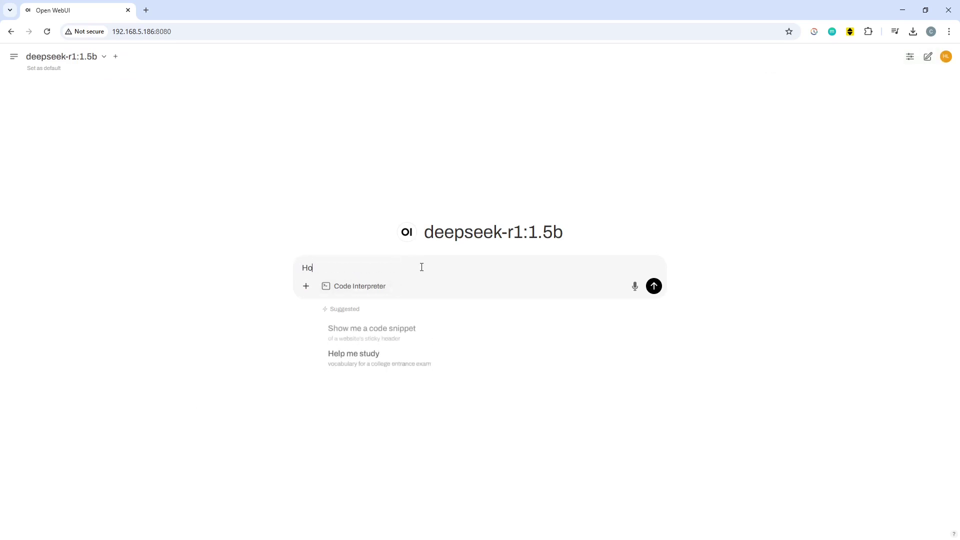
{"action": "type", "text": "w deep i"}
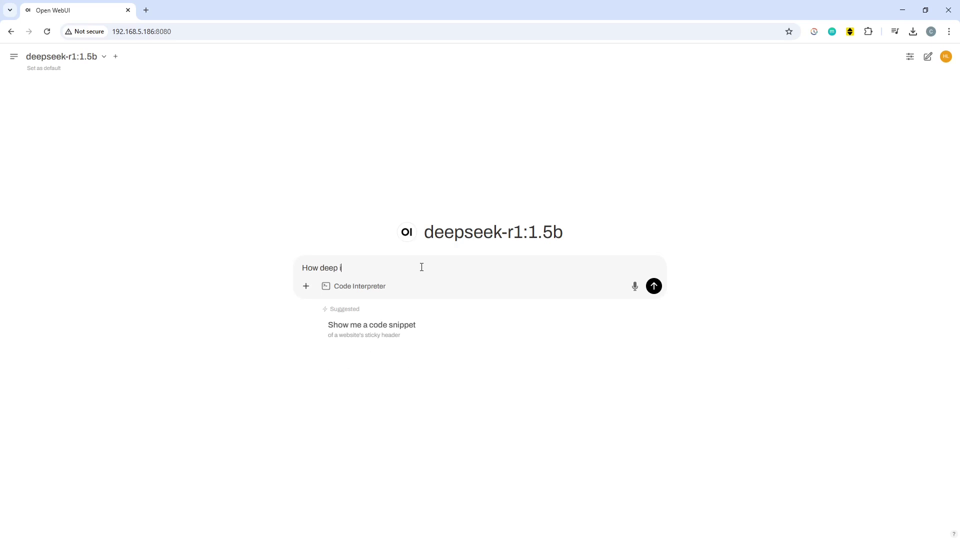
{"action": "type", "text": "s the mariana "}
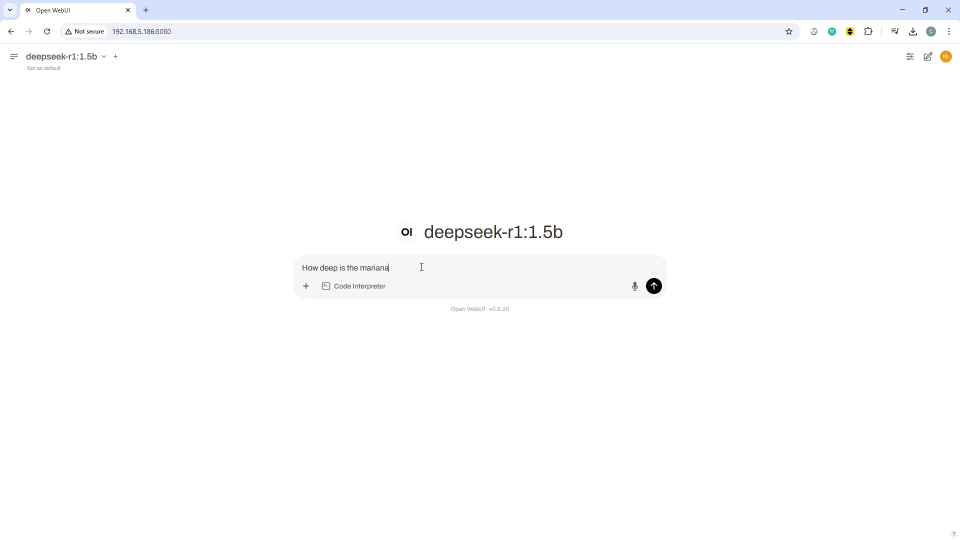
{"action": "type", "text": "trench?"}
- Send the Mariana Trench question to deepseek-r1:1.5b and let it generate the answer
{"action": "key", "text": "Return"}
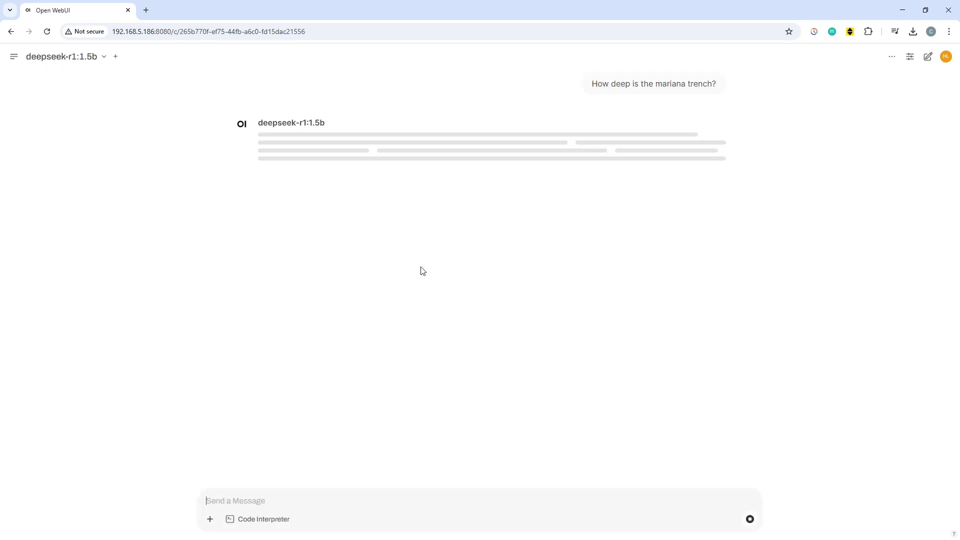